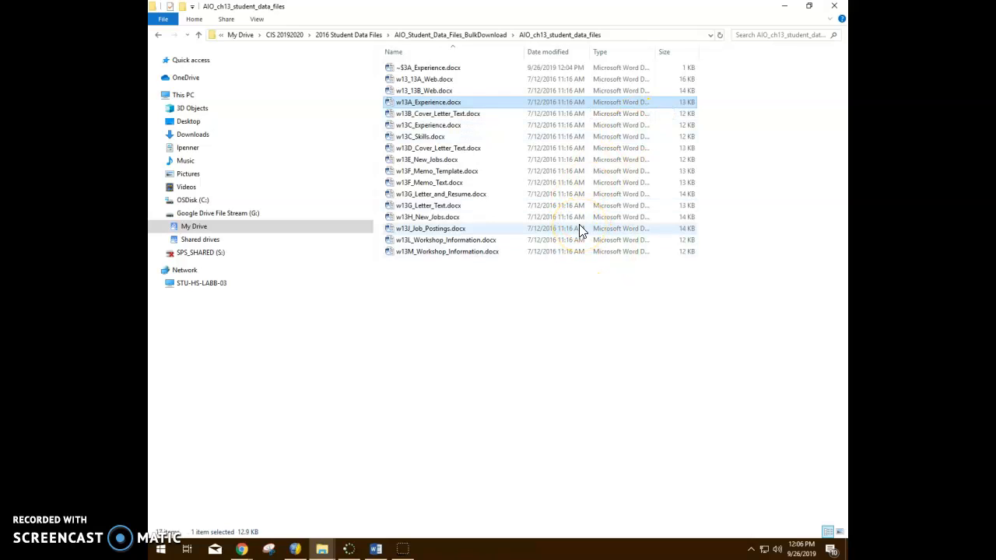
# Switch to Word and create a new blank document.
pyautogui.click(376, 549)
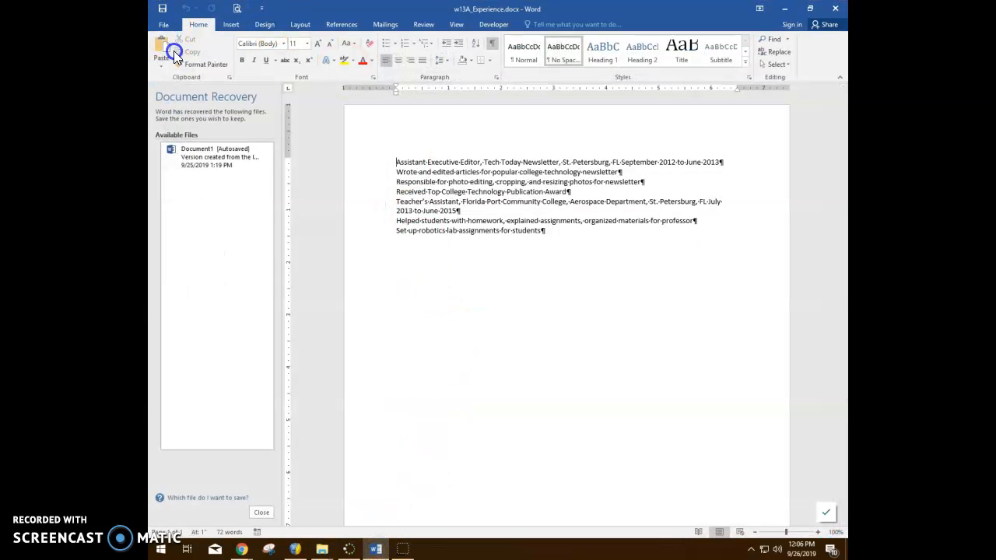
pyautogui.click(165, 25)
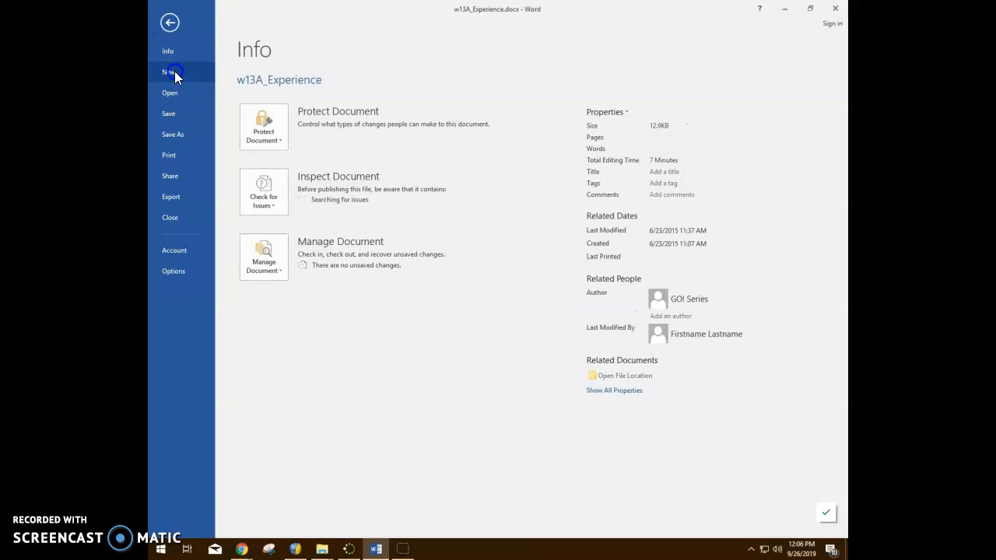
pyautogui.click(172, 72)
pyautogui.click(282, 187)
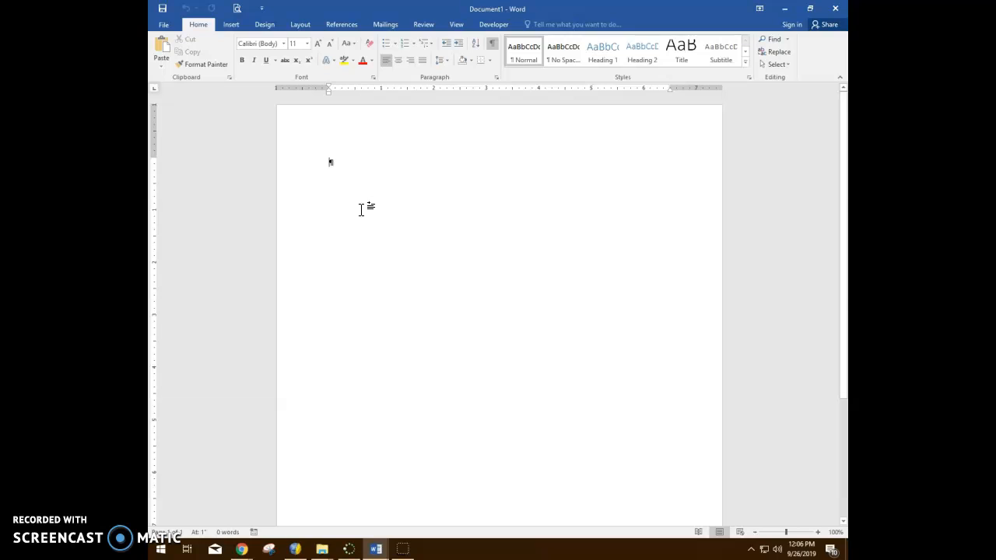
pyautogui.click(359, 146)
pyautogui.click(337, 121)
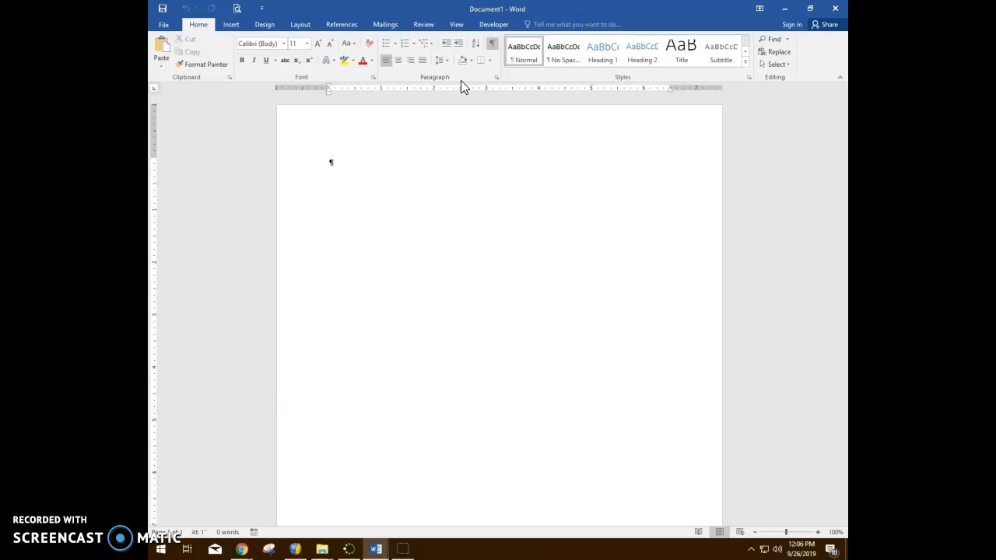
# Check that the formatting marks and the ruler are displayed in the blank document.
pyautogui.click(492, 44)
pyautogui.click(491, 45)
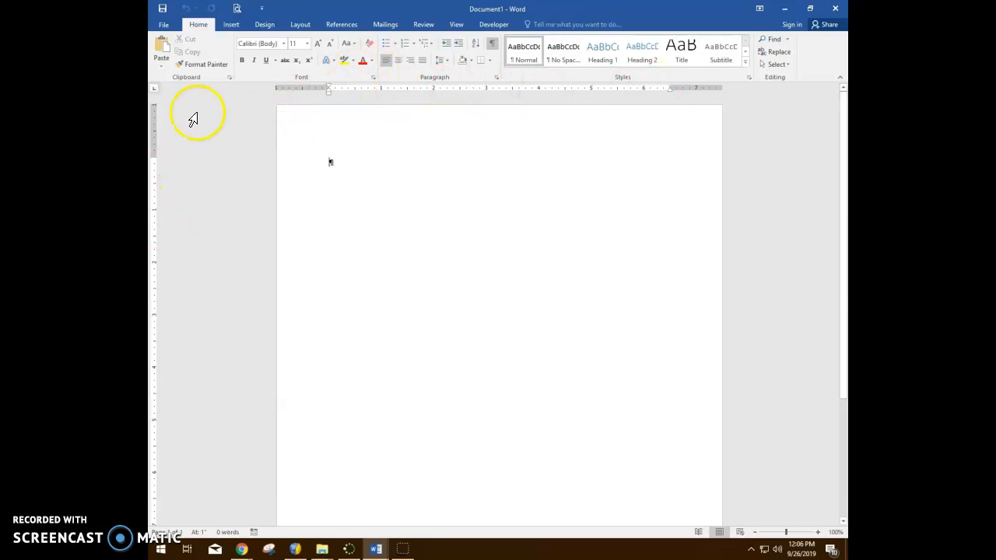
pyautogui.click(456, 26)
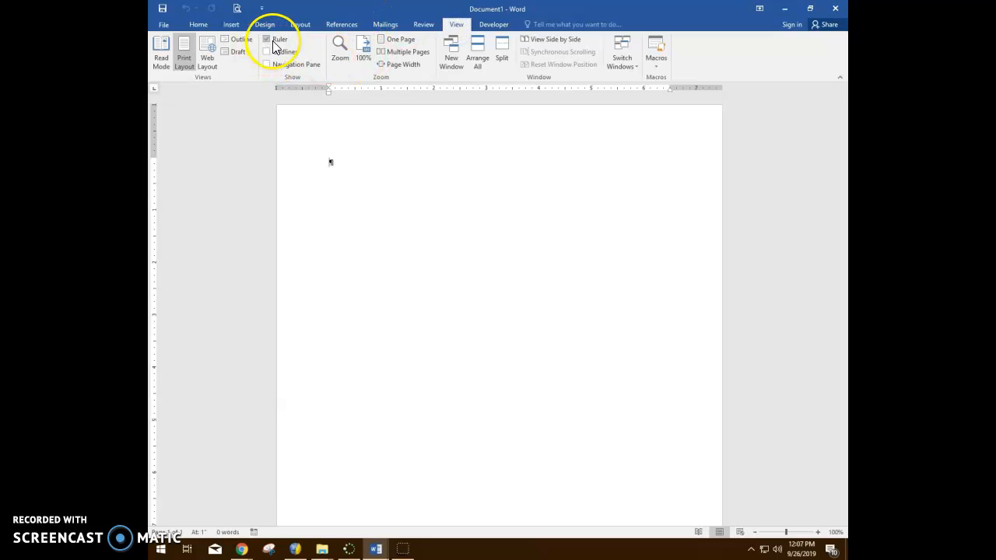
pyautogui.click(199, 25)
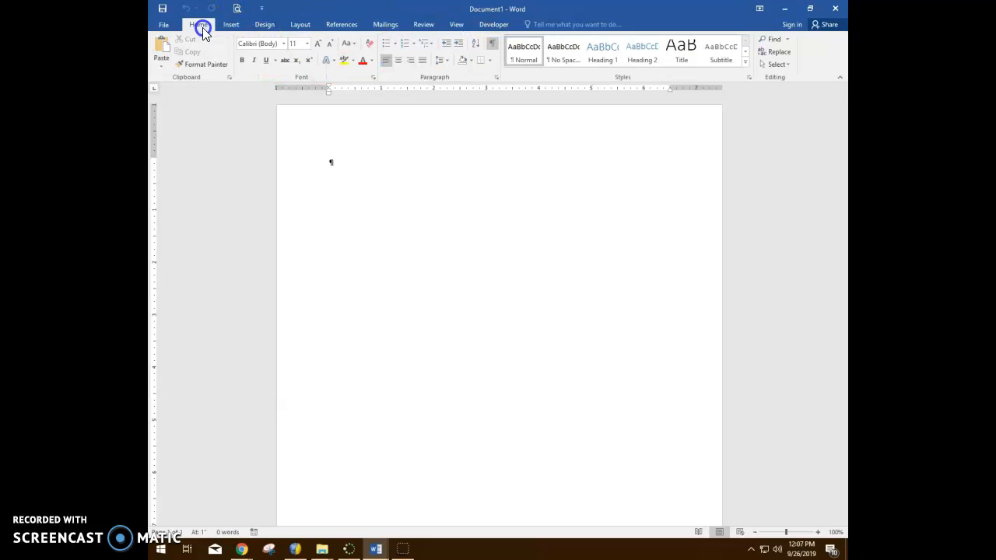
pyautogui.click(355, 45)
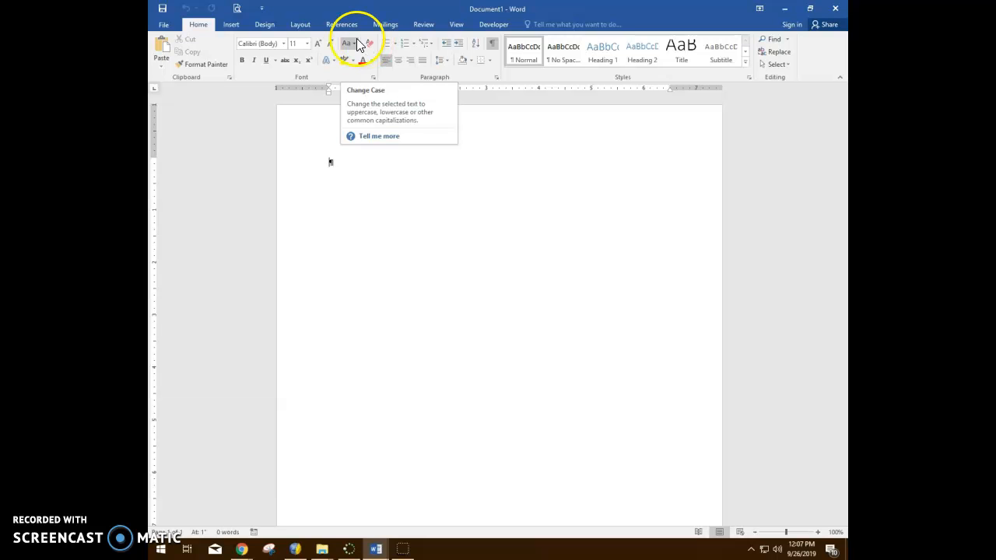
# Start saving the document under a new name and go to My Drive > CIS 20192020 > Word Assignments on Google Drive File Stream.
pyautogui.click(164, 26)
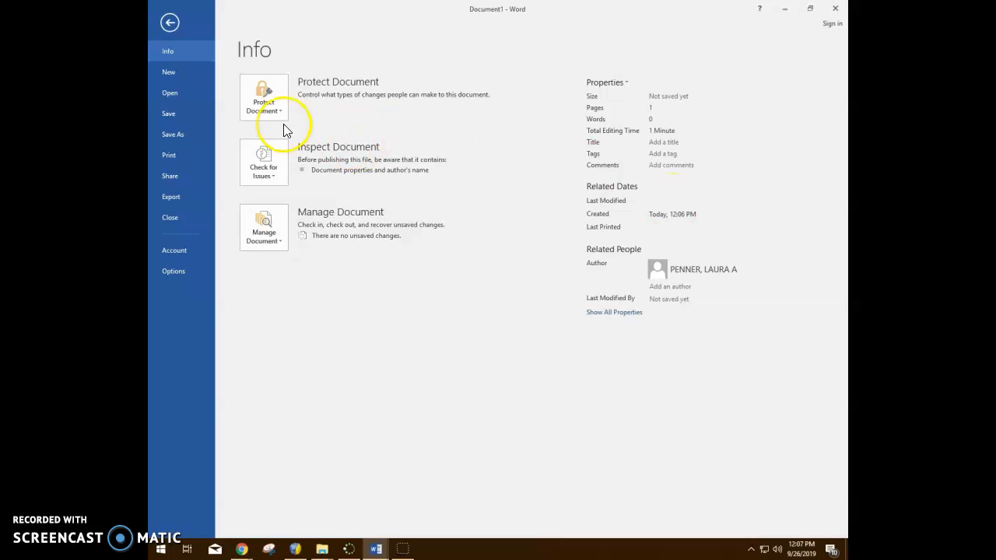
pyautogui.click(176, 135)
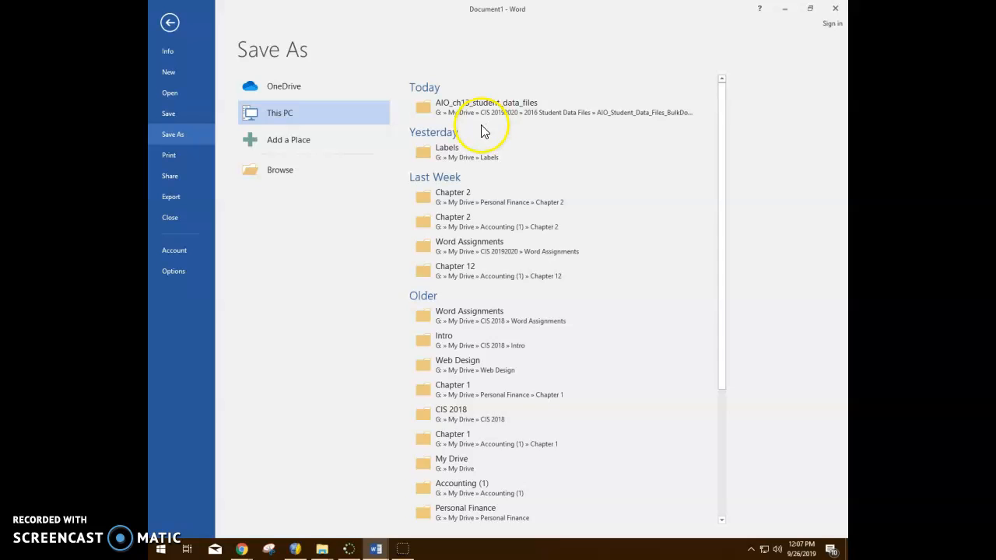
pyautogui.click(297, 174)
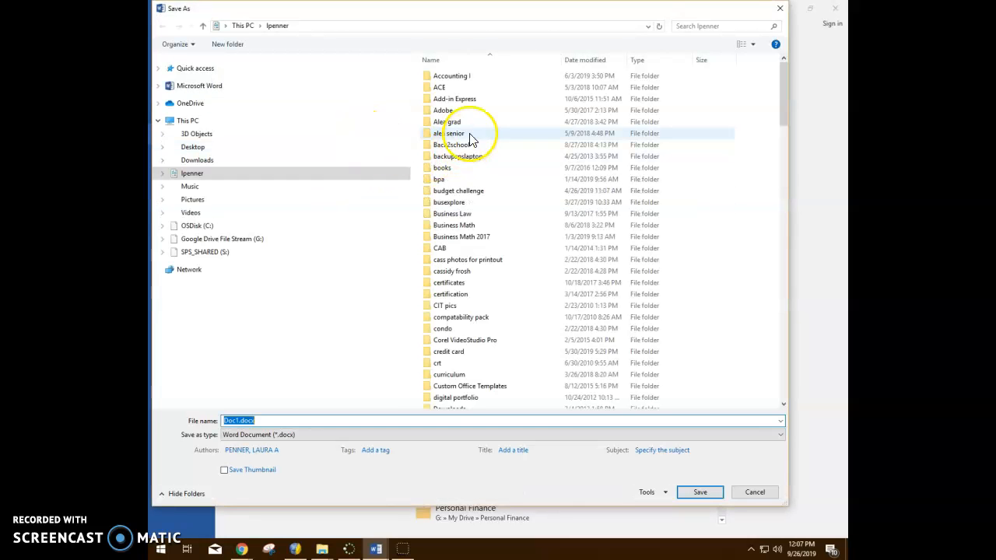
pyautogui.scroll(-5, 502, 197)
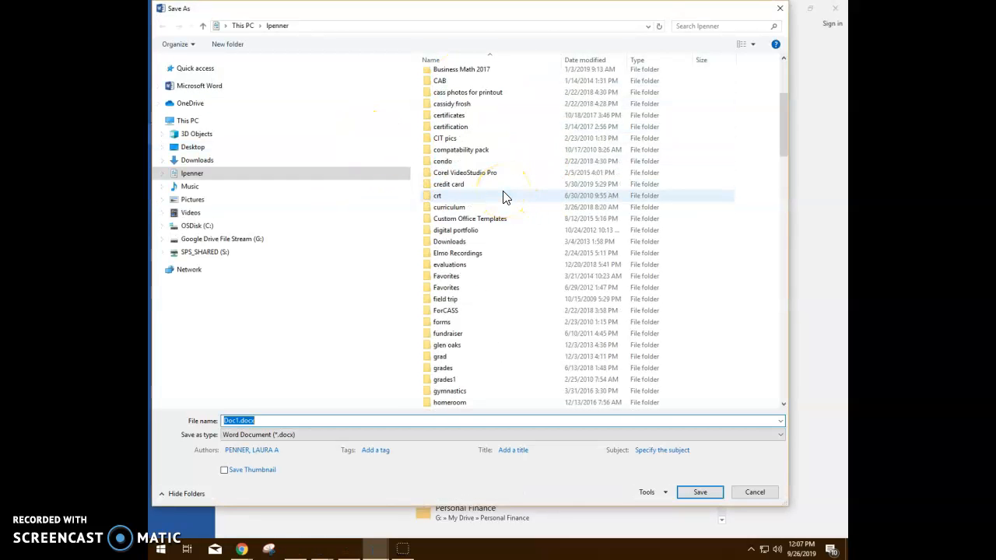
pyautogui.scroll(5, 492, 203)
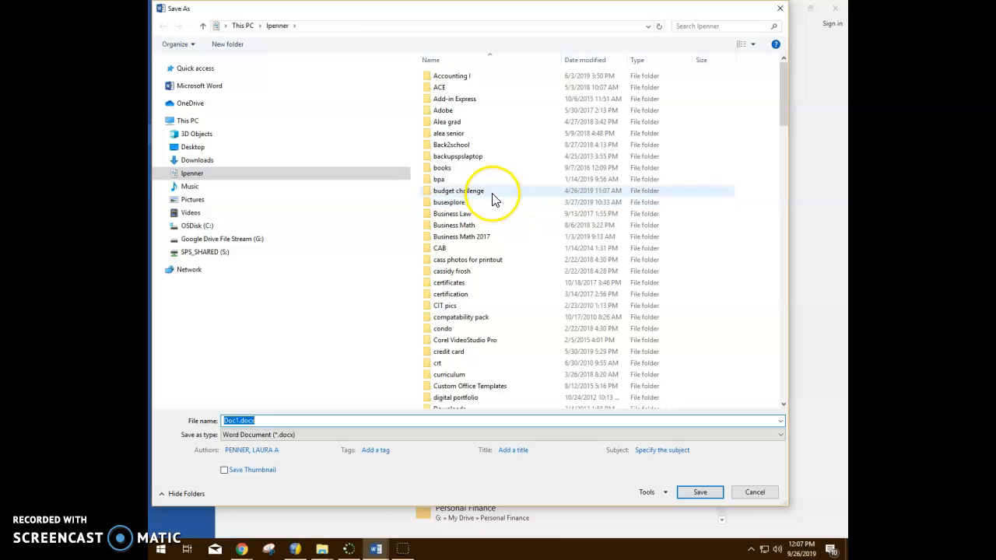
pyautogui.scroll(-2, 494, 200)
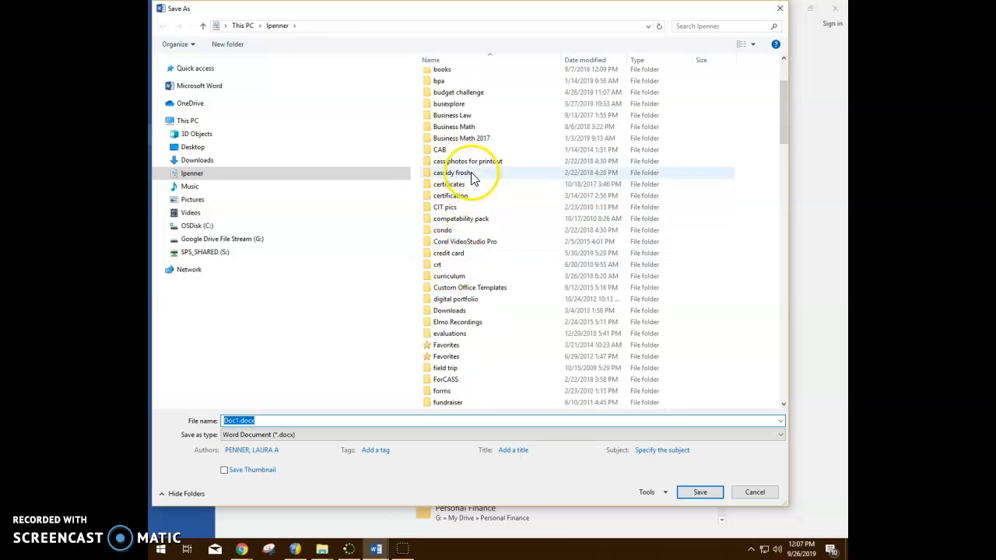
pyautogui.scroll(3, 498, 218)
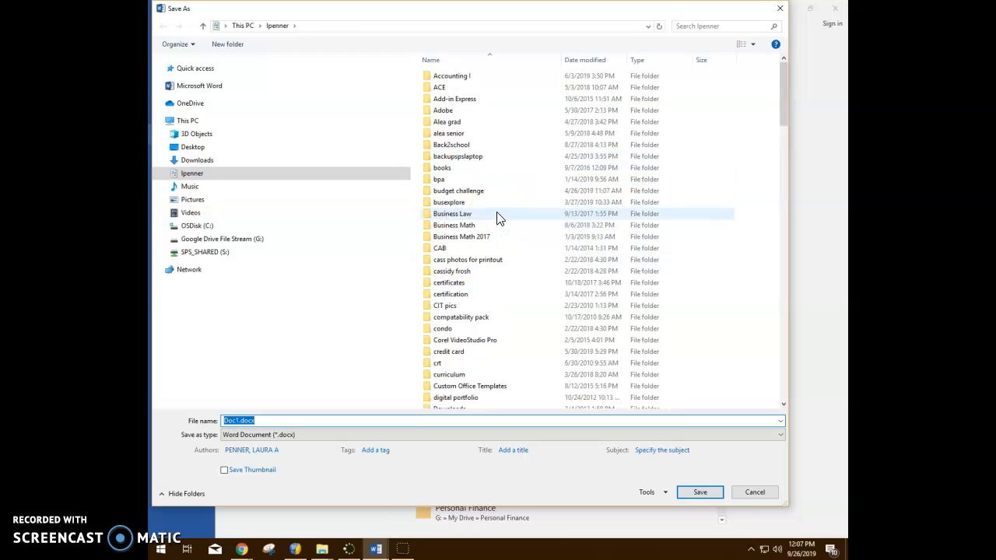
pyautogui.click(221, 239)
pyautogui.doubleClick(450, 87)
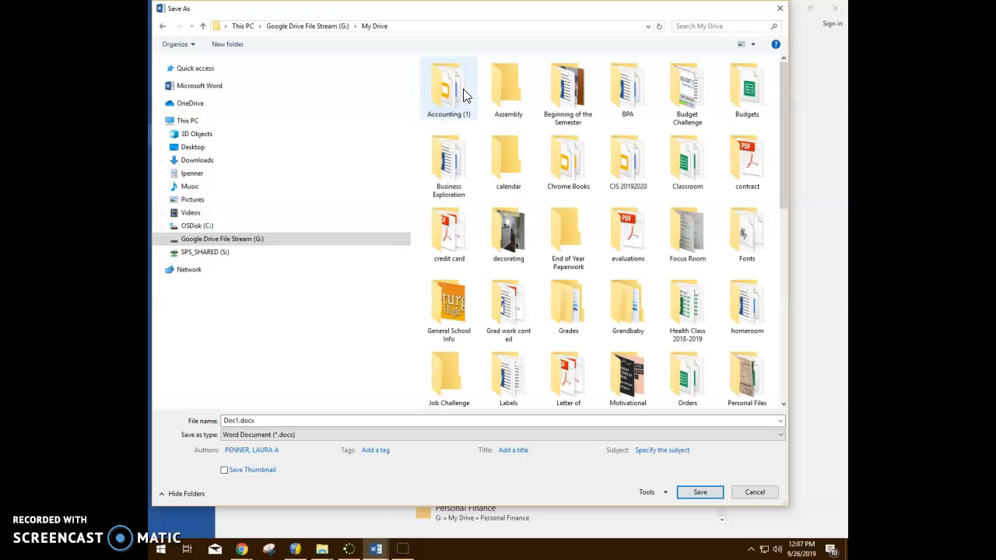
pyautogui.doubleClick(629, 158)
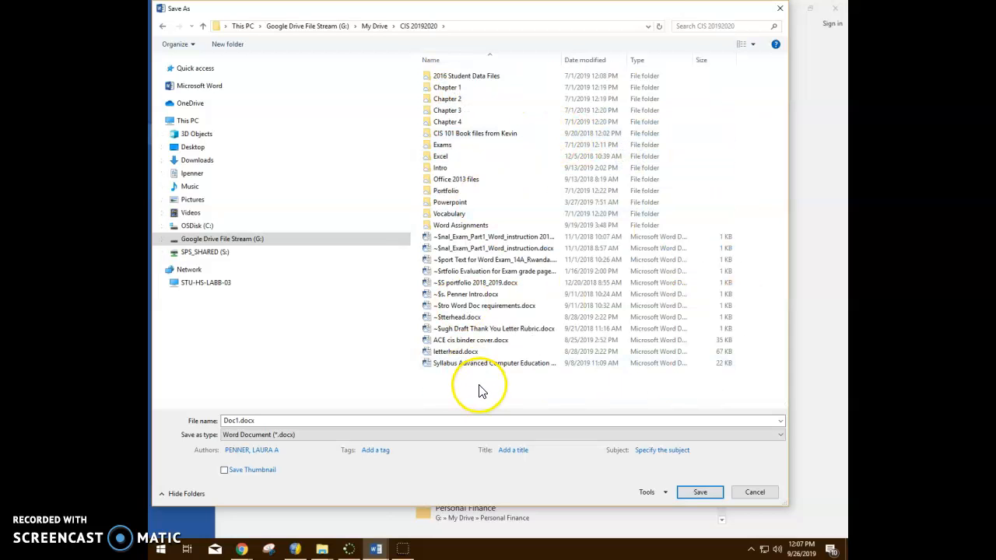
pyautogui.doubleClick(472, 225)
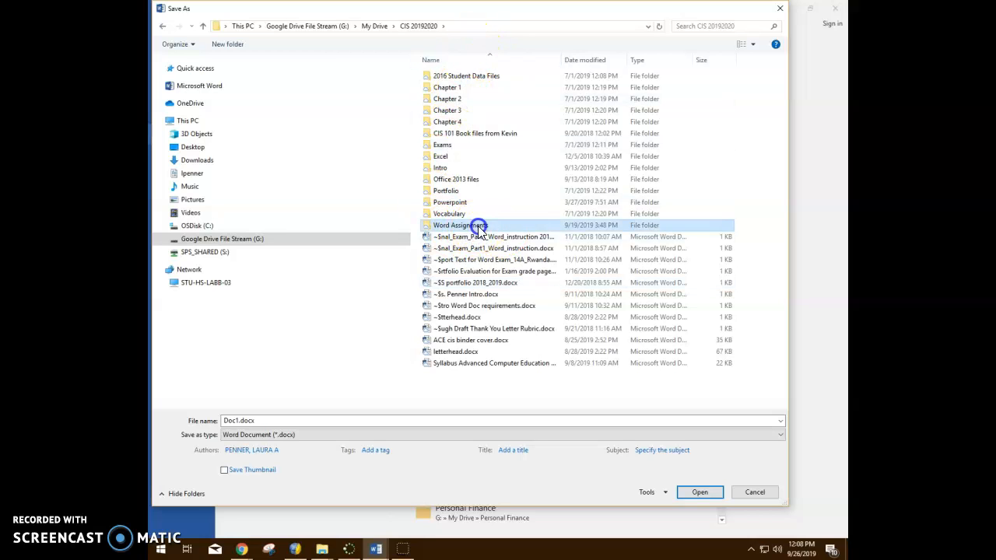
# Name the file Teacher 13A Resume and save it as a Word document.
pyautogui.click(271, 419)
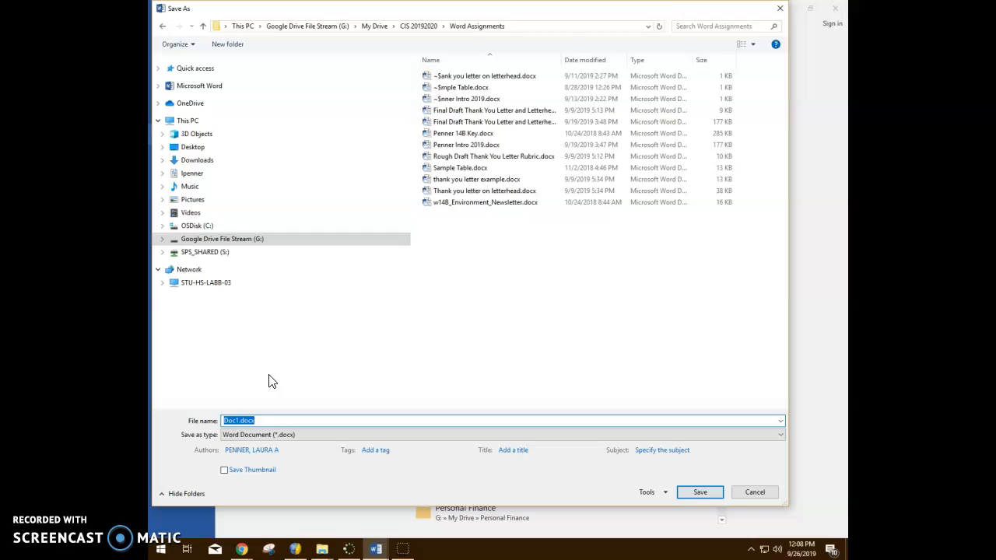
pyautogui.write('Te')
pyautogui.write('me')
pyautogui.press('Return')
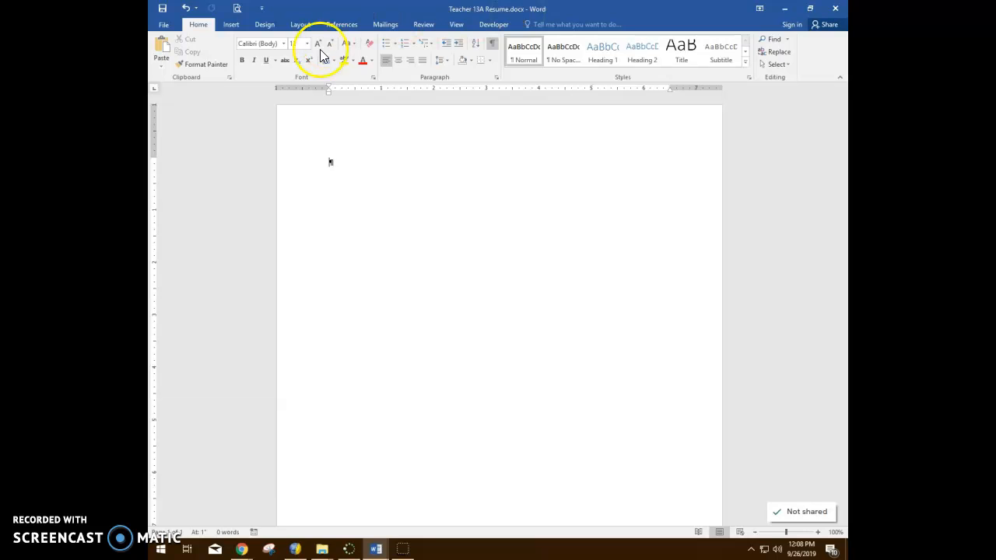
pyautogui.click(229, 25)
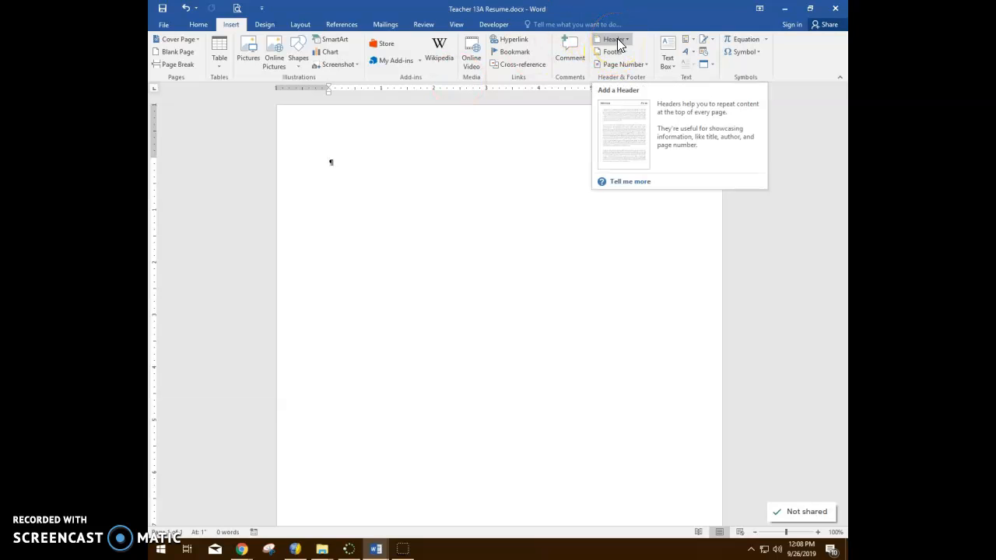
pyautogui.click(616, 51)
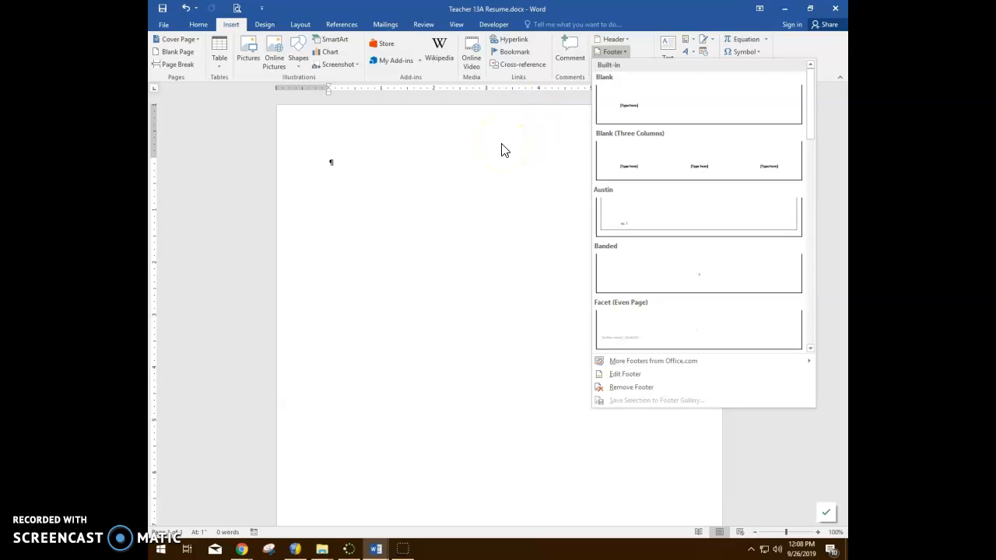
pyautogui.click(658, 18)
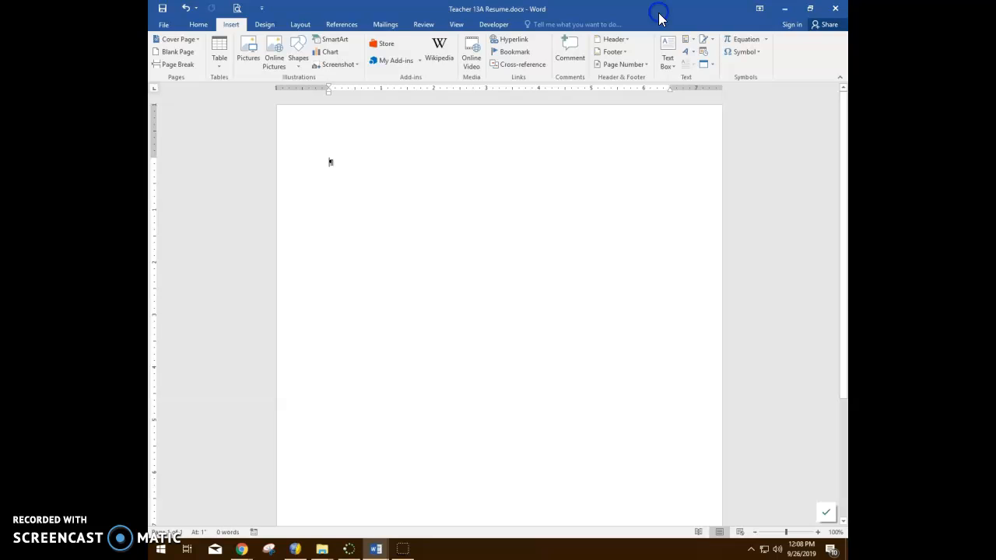
pyautogui.click(625, 55)
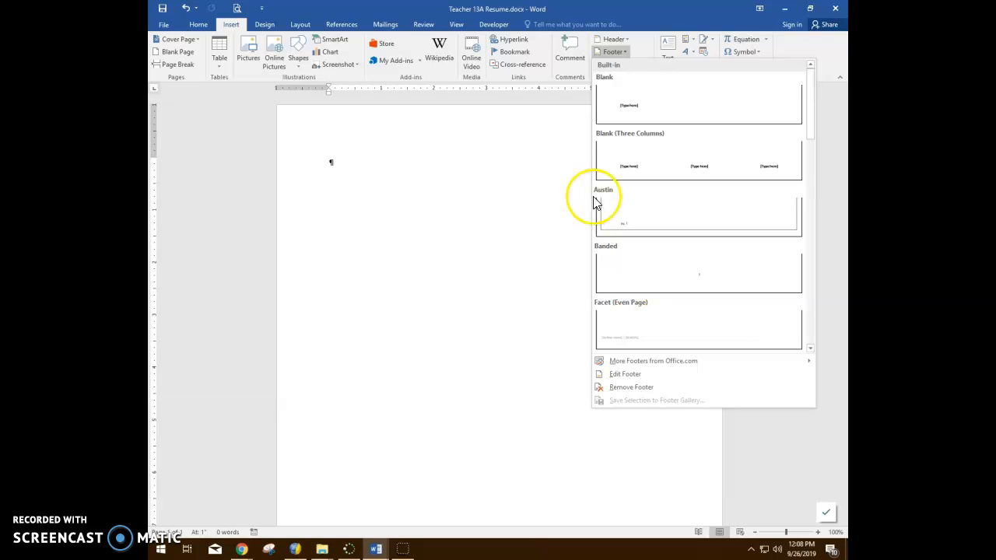
pyautogui.click(655, 17)
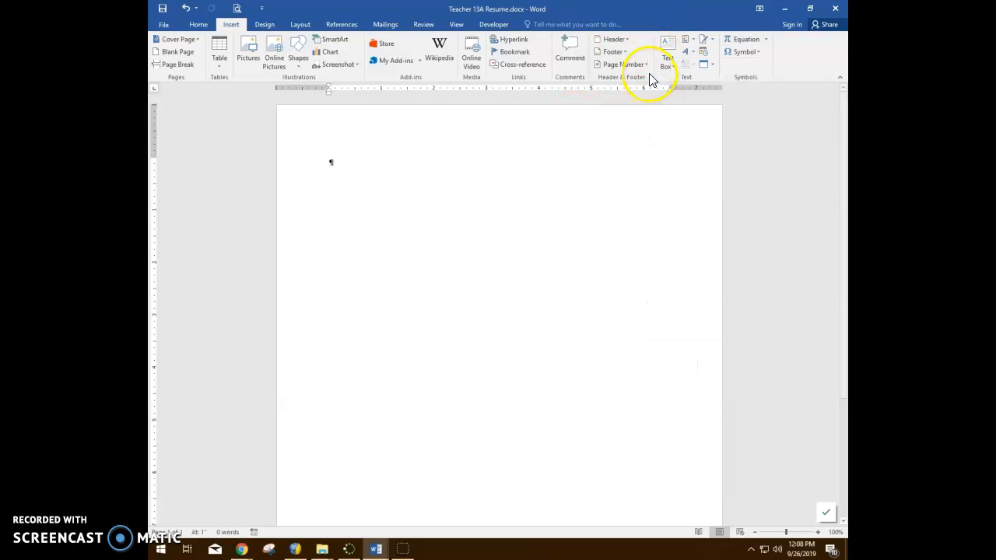
# Edit the page footer to insert the File Name document info, and close the footer.
pyautogui.click(613, 52)
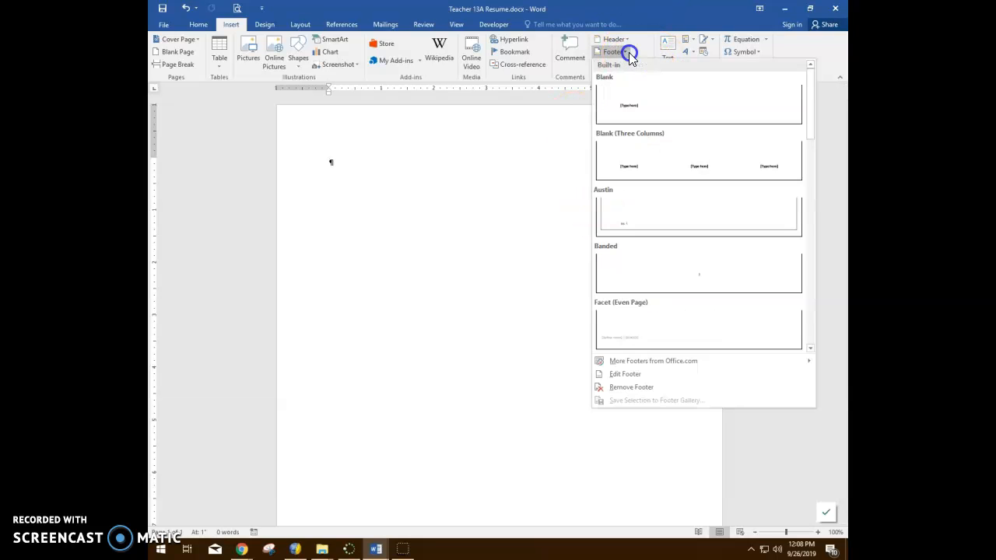
pyautogui.click(725, 374)
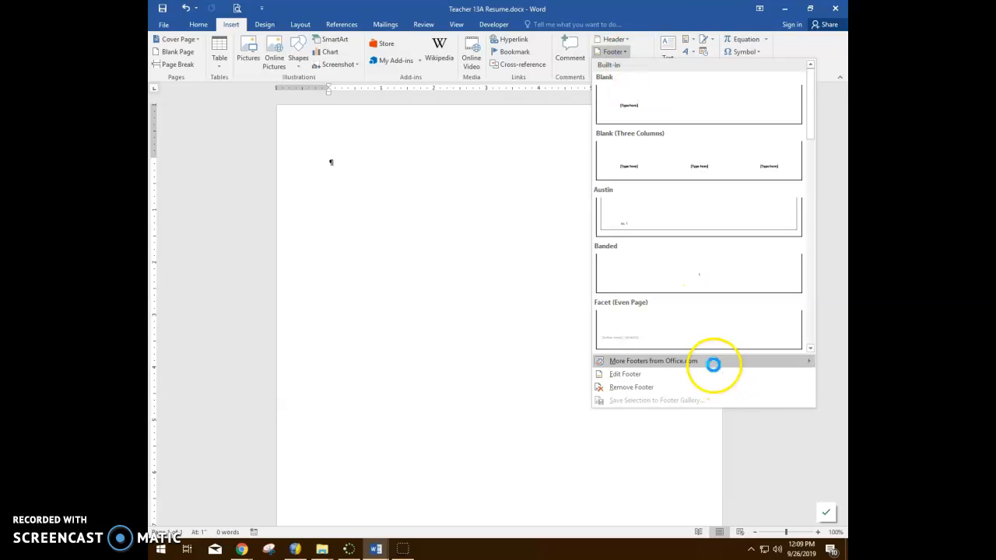
pyautogui.moveTo(713, 364)
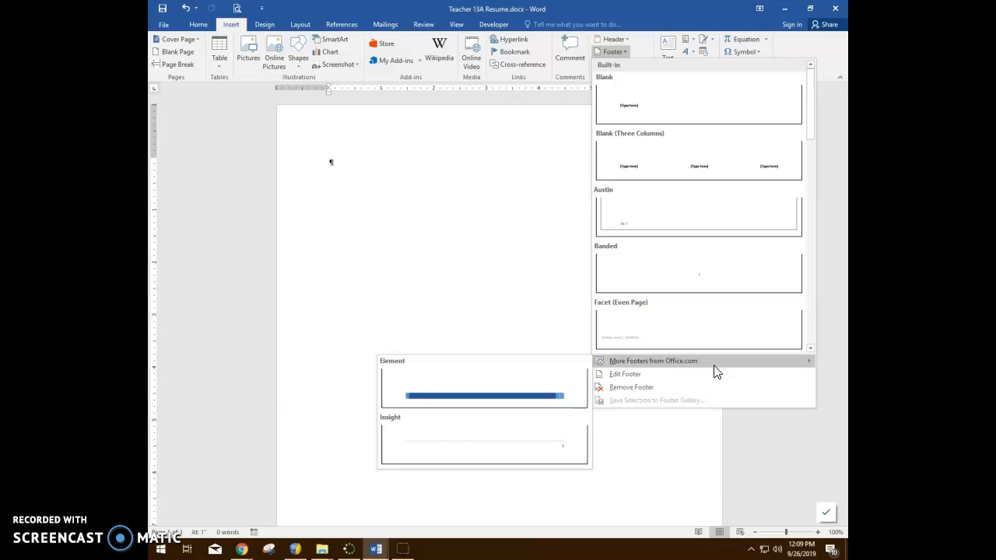
pyautogui.click(678, 374)
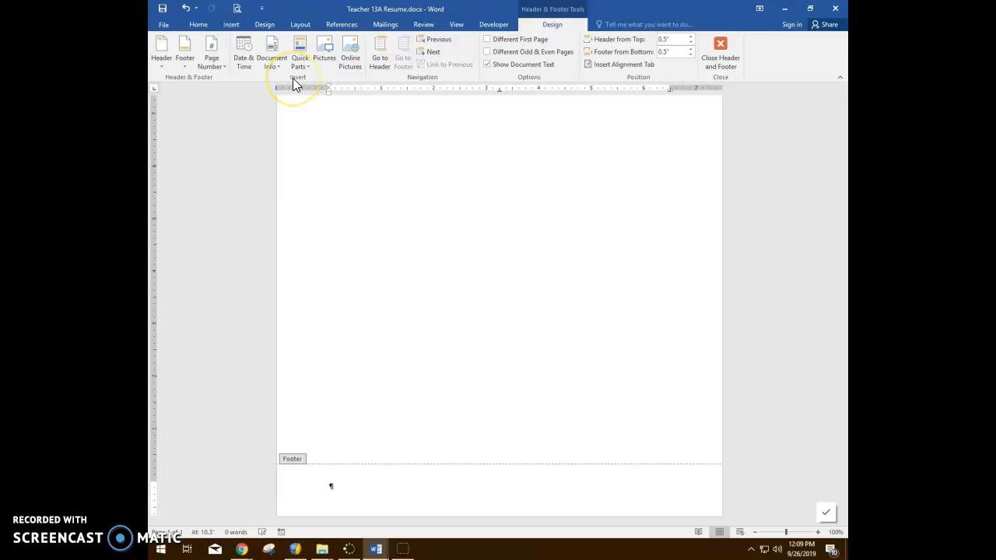
pyautogui.click(271, 64)
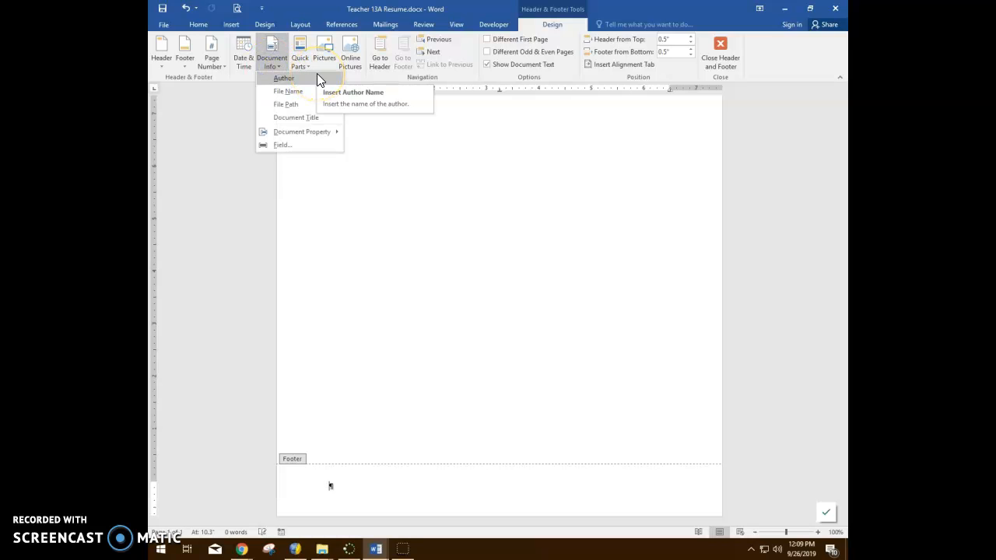
pyautogui.click(306, 91)
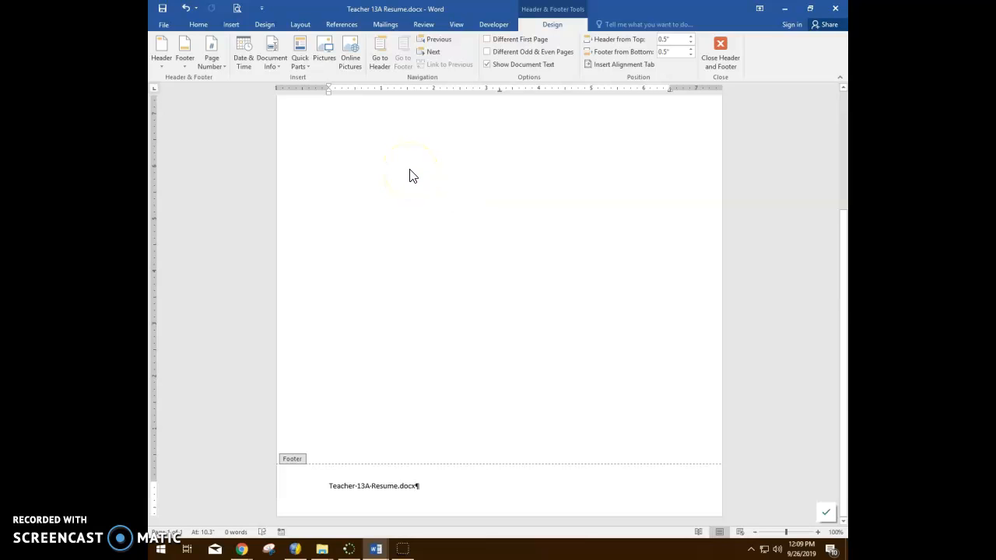
pyautogui.click(717, 52)
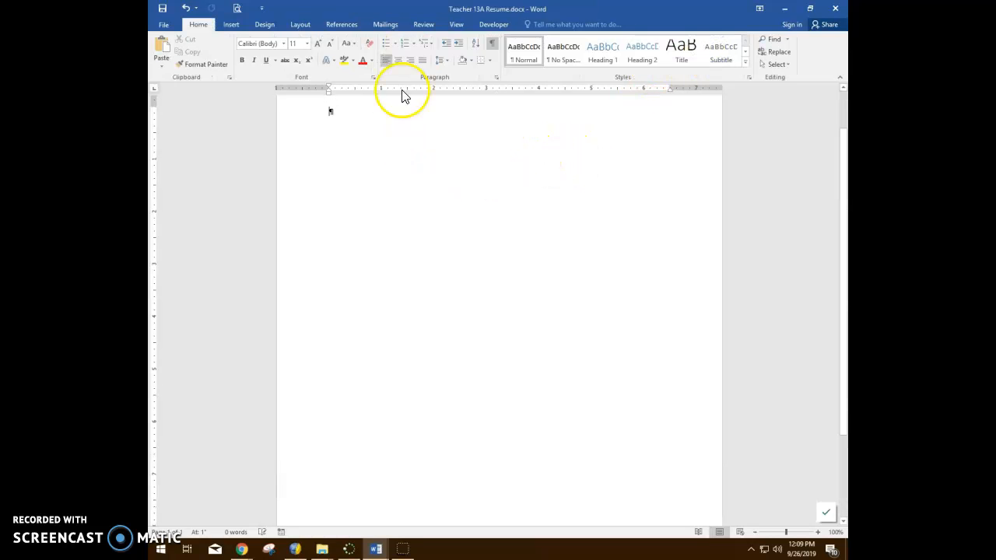
# Hide the paragraph and formatting marks in the document.
pyautogui.click(493, 44)
pyautogui.scroll(2, 482, 178)
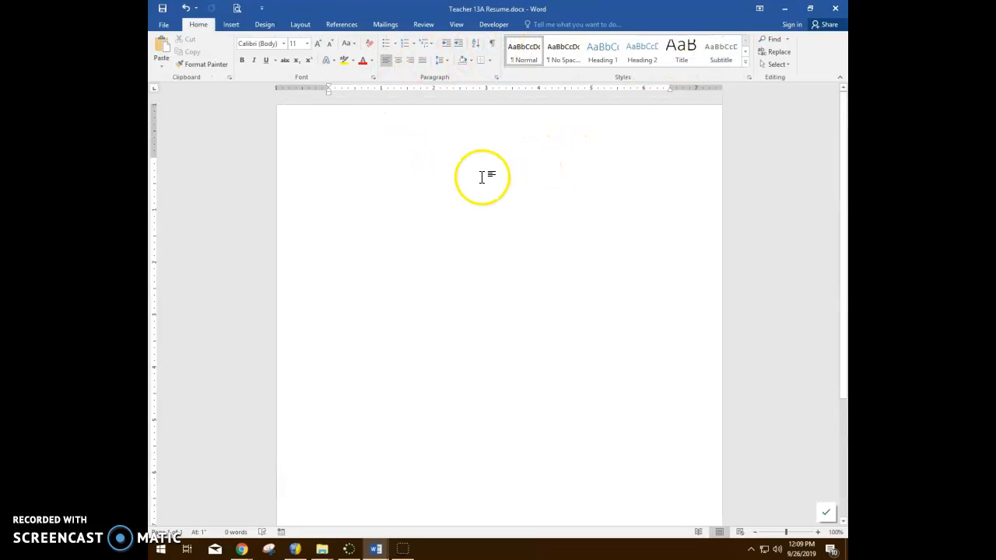
pyautogui.click(493, 45)
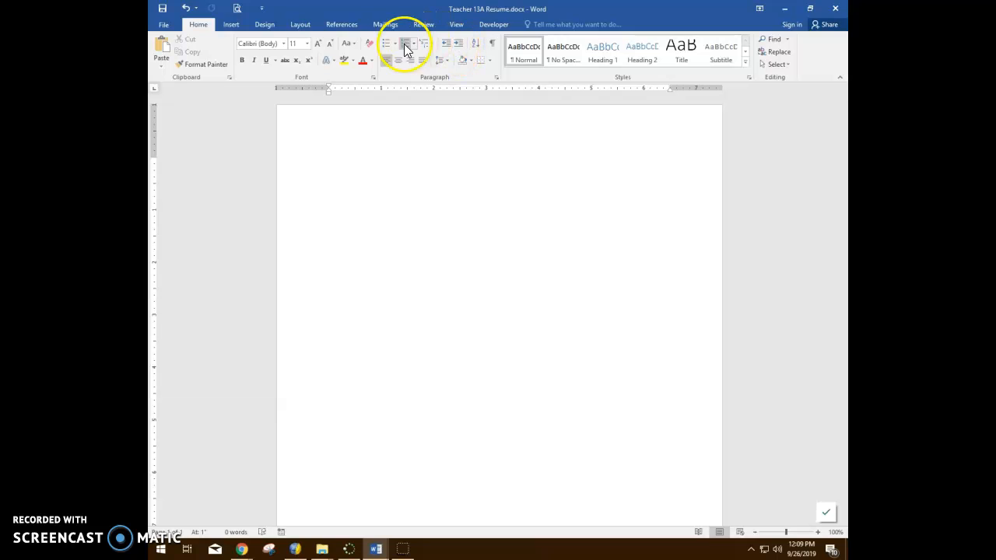
# Insert a table with two columns and four rows at the start of the document.
pyautogui.click(230, 25)
pyautogui.click(221, 64)
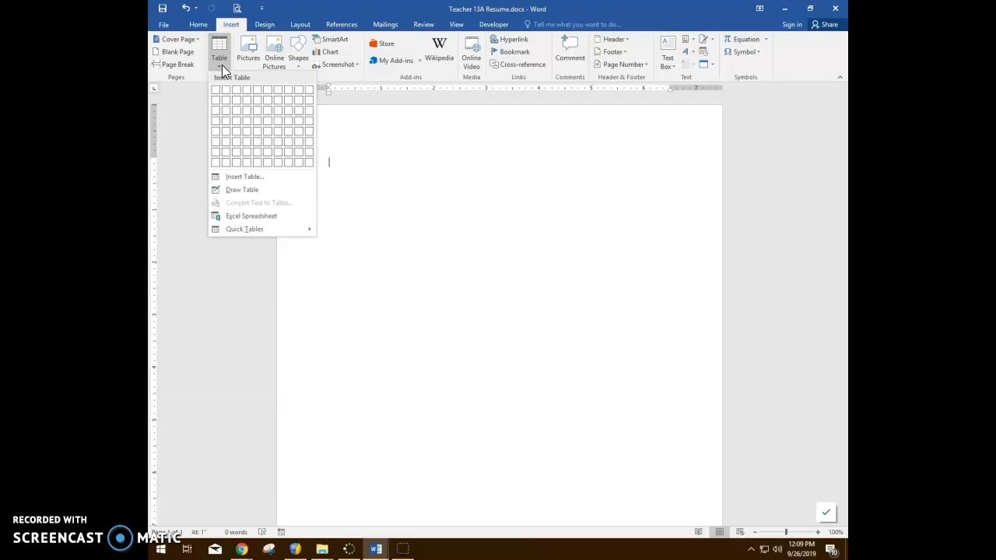
pyautogui.click(226, 123)
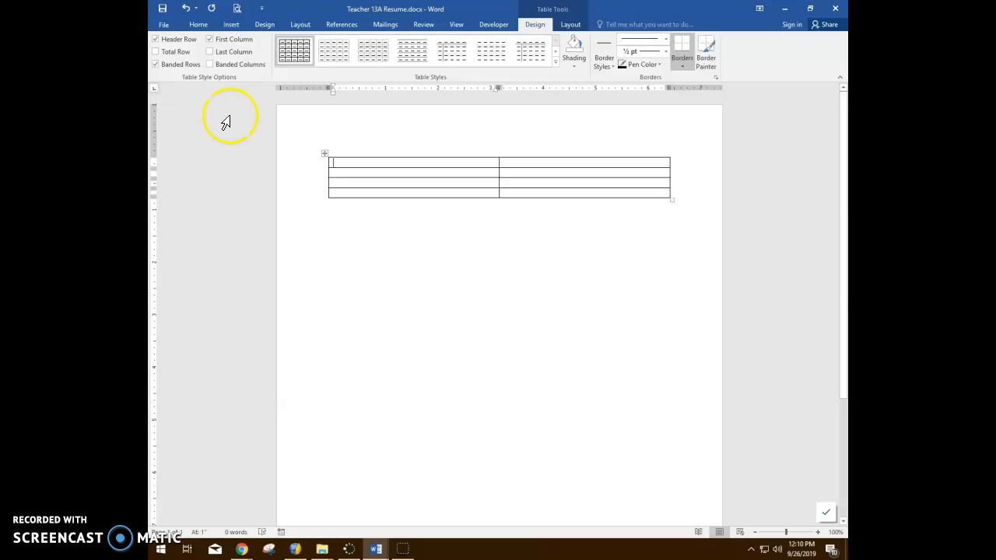
# Save the Teacher 13A Resume document with the inserted table.
pyautogui.click(162, 8)
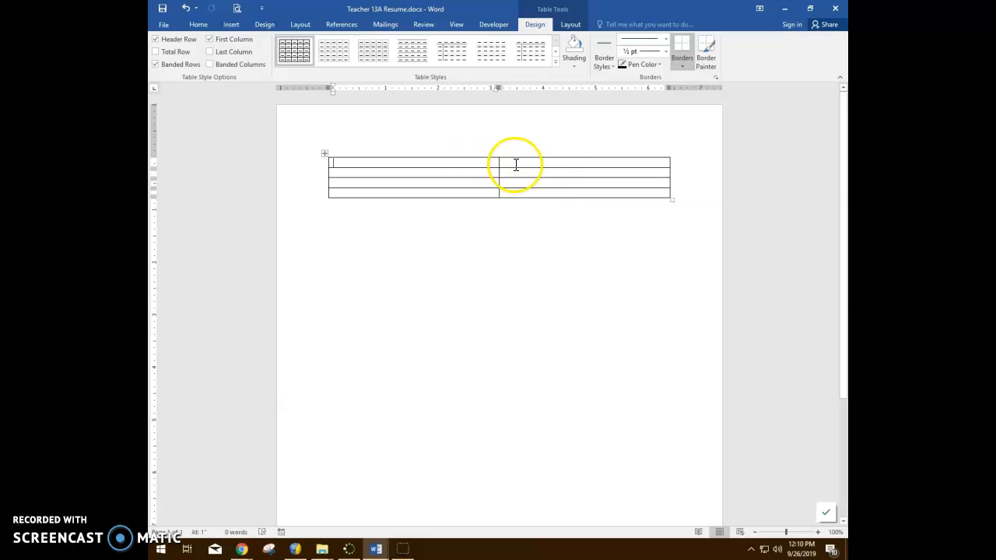
pyautogui.click(456, 164)
pyautogui.click(551, 171)
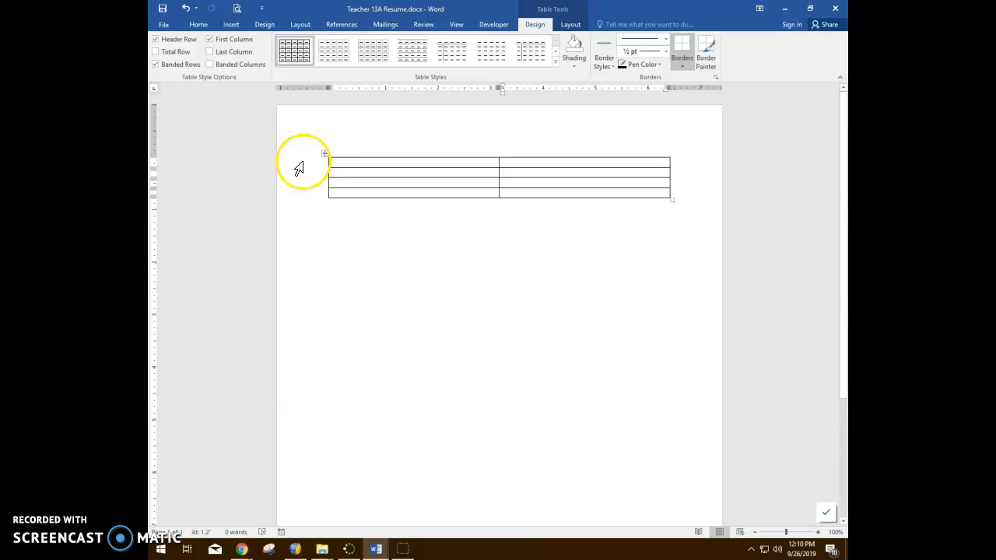
pyautogui.click(169, 539)
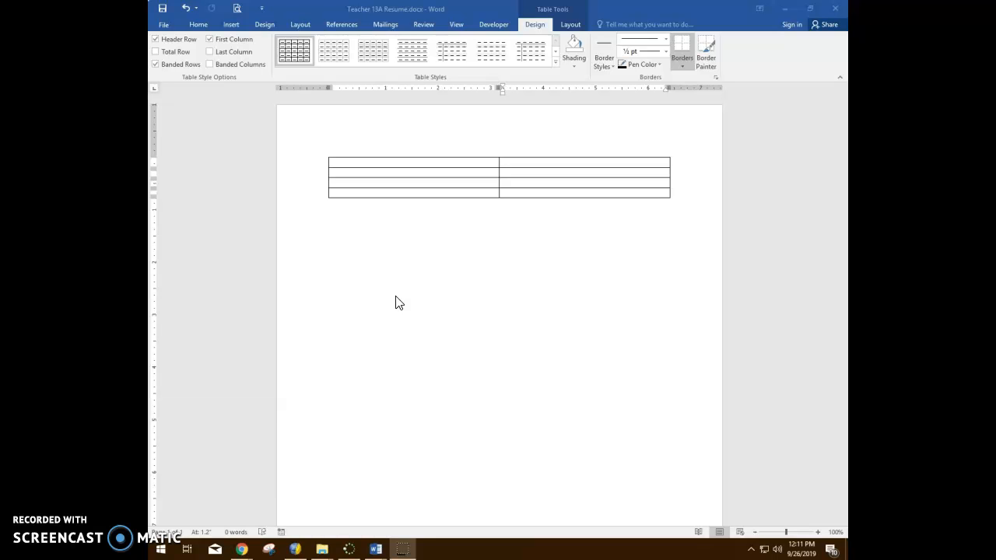
pyautogui.click(371, 160)
pyautogui.click(440, 161)
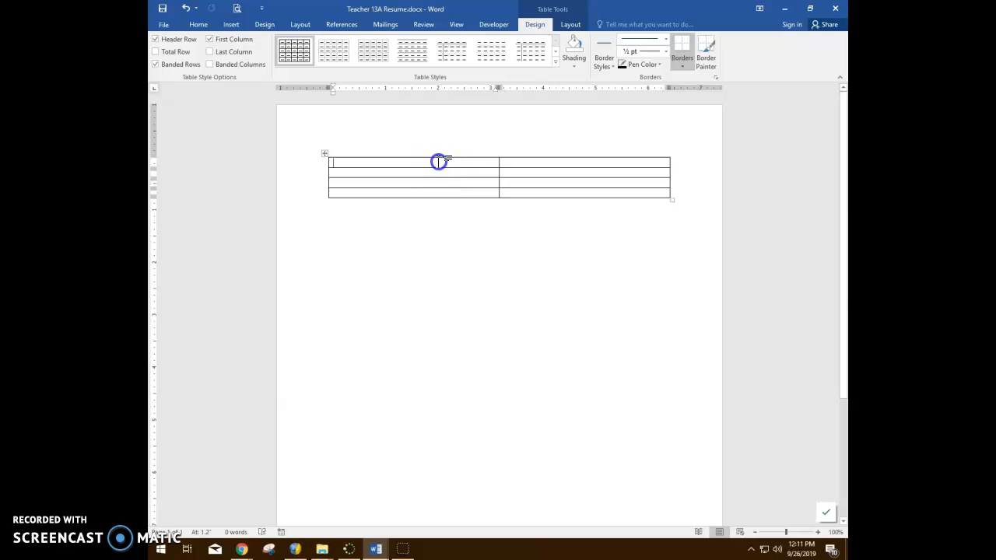
pyautogui.press('Tab')
pyautogui.press('Tab')
pyautogui.press('Tab')
pyautogui.press('Tab')
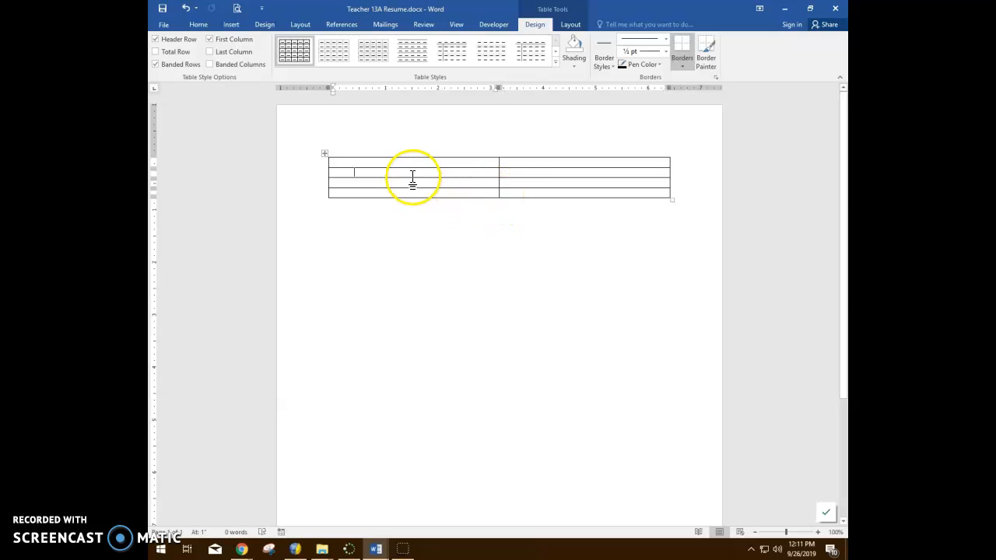
# Enter the heading OBJECTIVE: in the first cell of the table's first row and move to the adjacent cell.
pyautogui.click(392, 163)
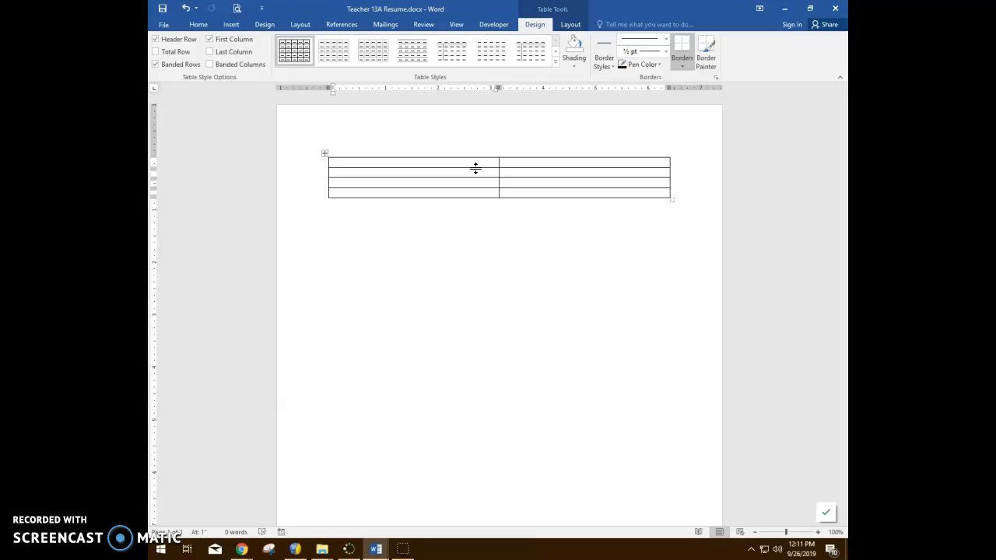
pyautogui.write('OBJECTIVE:')
pyautogui.press('Tab')
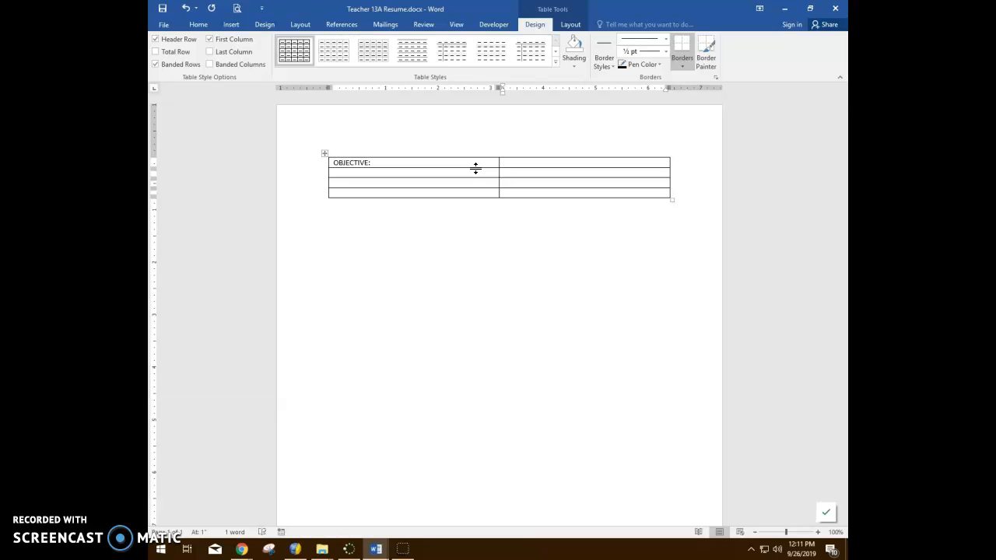